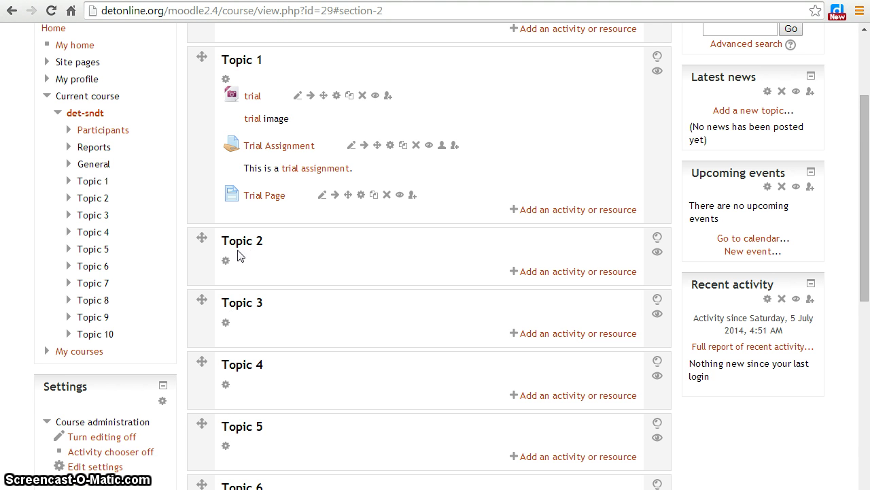
Pick File from Topic 2's activity and resource chooser and add it.
click(571, 280)
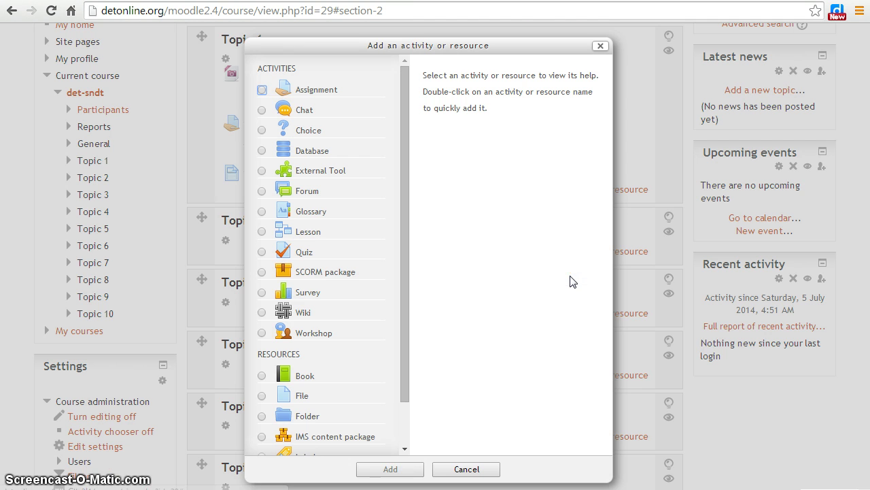
click(282, 398)
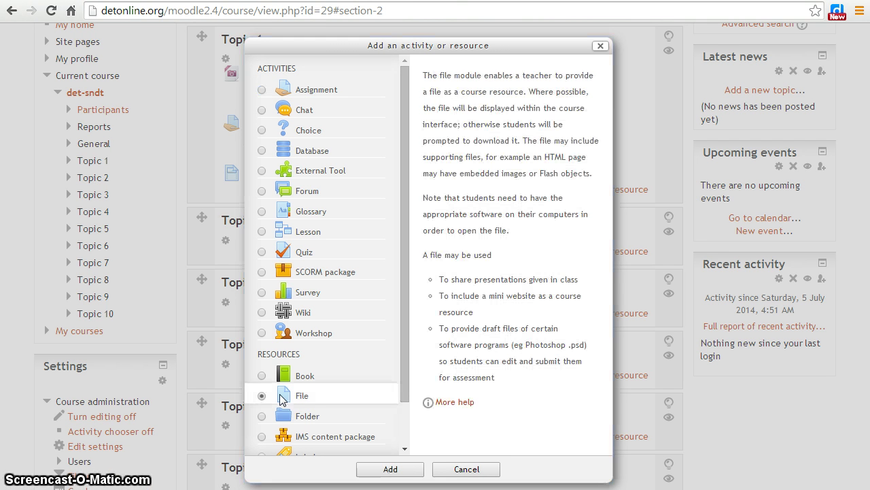
click(402, 474)
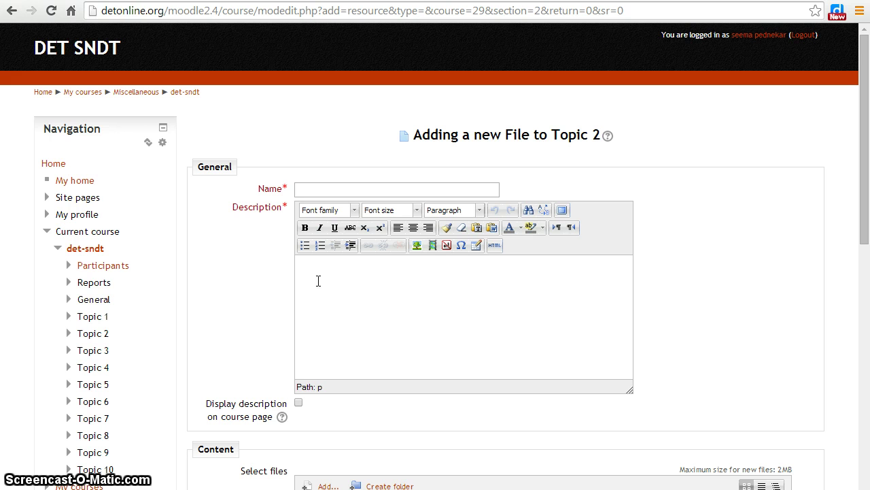
Name the resource 'Desert Image' with the description 'Desert image for assignment.'.
click(306, 191)
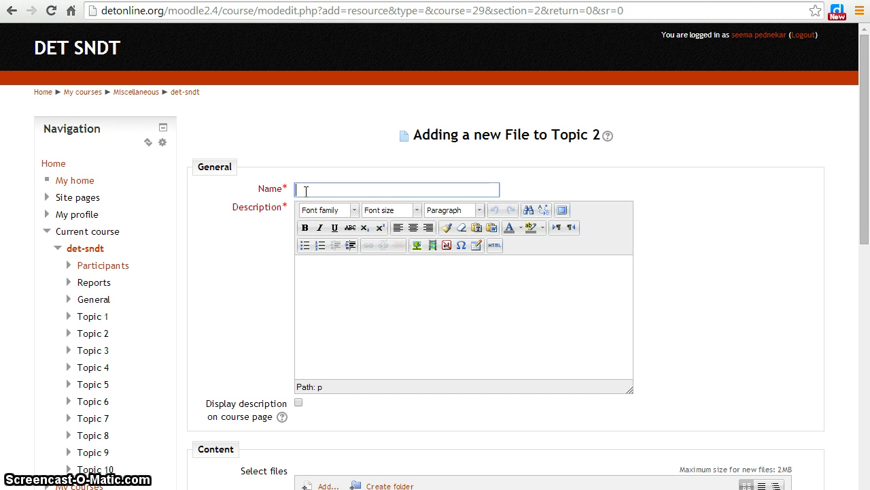
text(D)
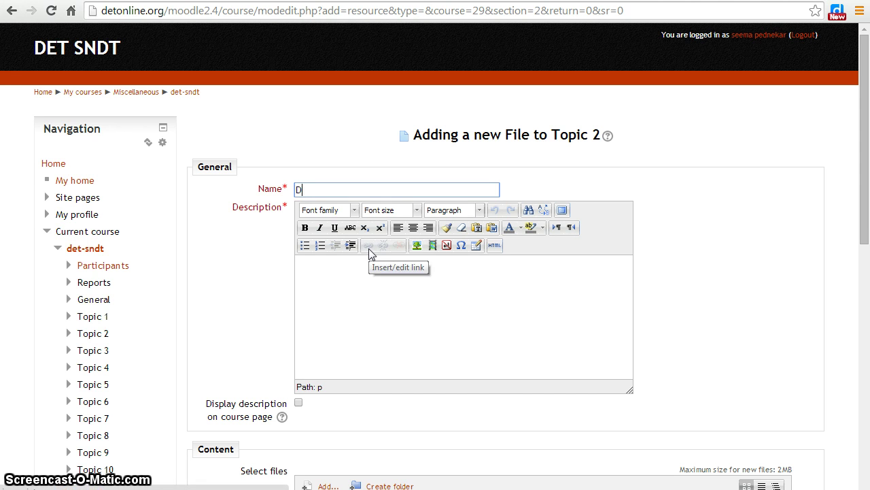
text(esert )
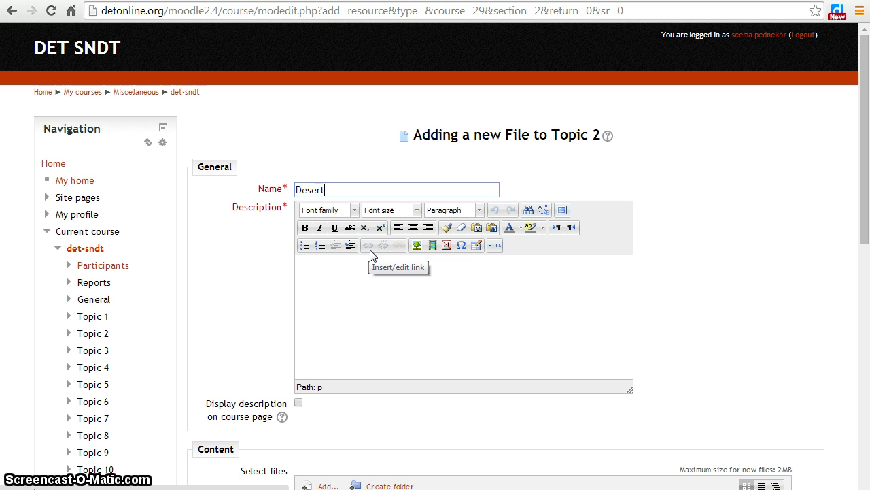
text(I)
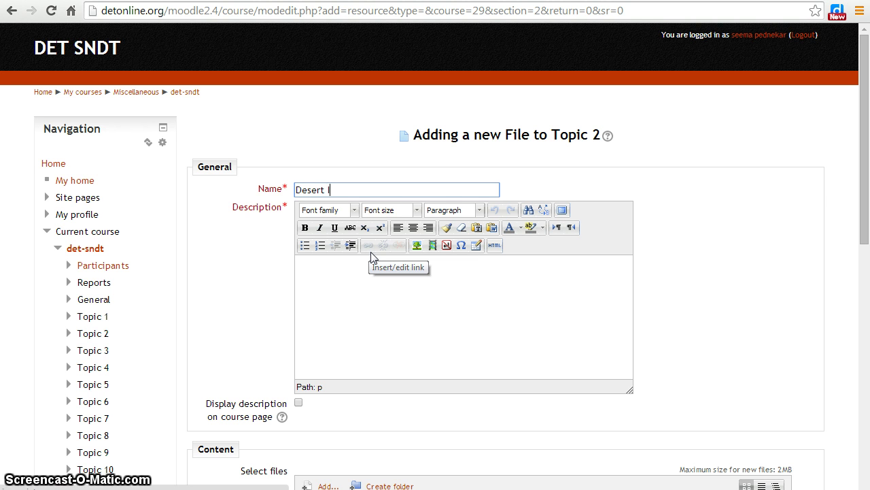
text(mage)
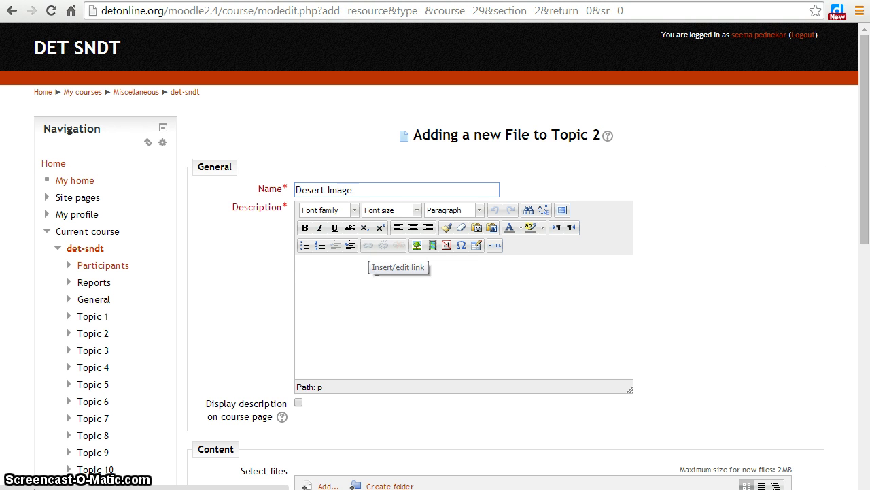
click(364, 285)
text(D)
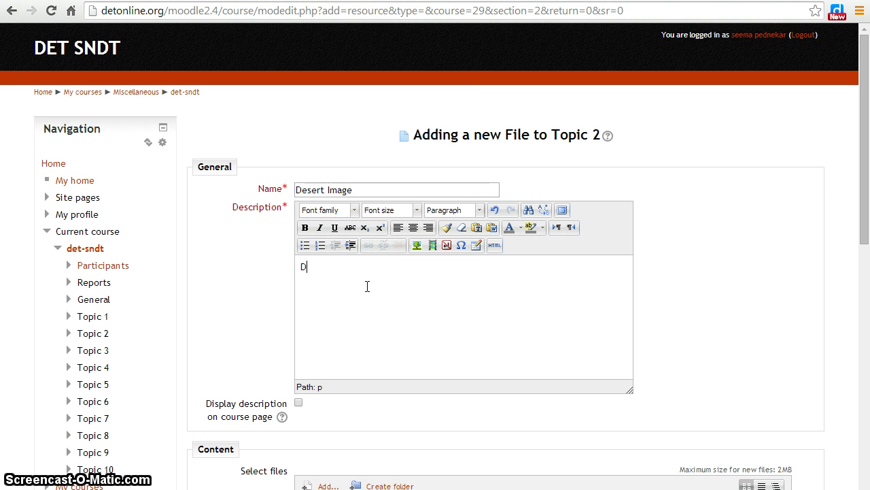
text(esert image for assignment.)
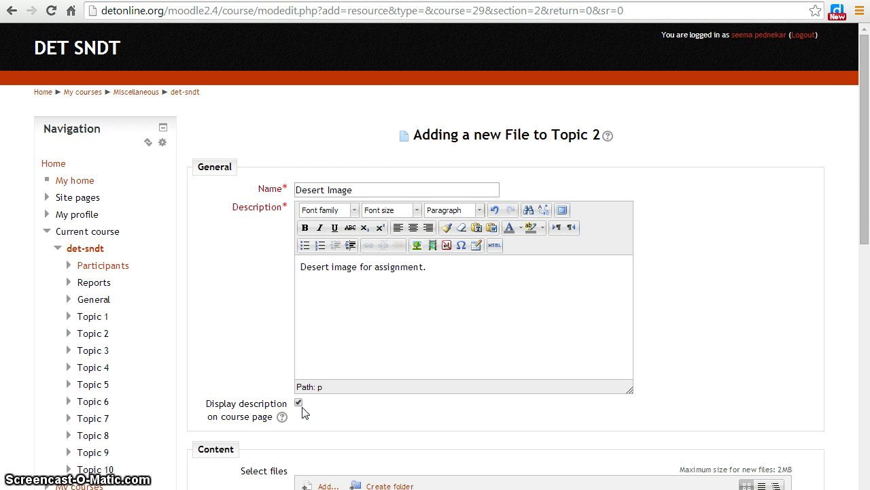
scroll(303, 425, down, 4)
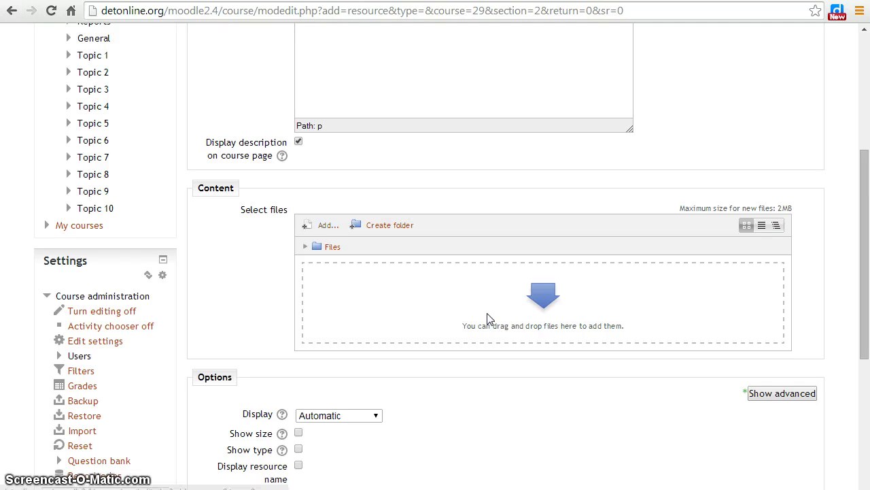
Upload Desert.jpg from the computer into the resource's file area.
click(329, 231)
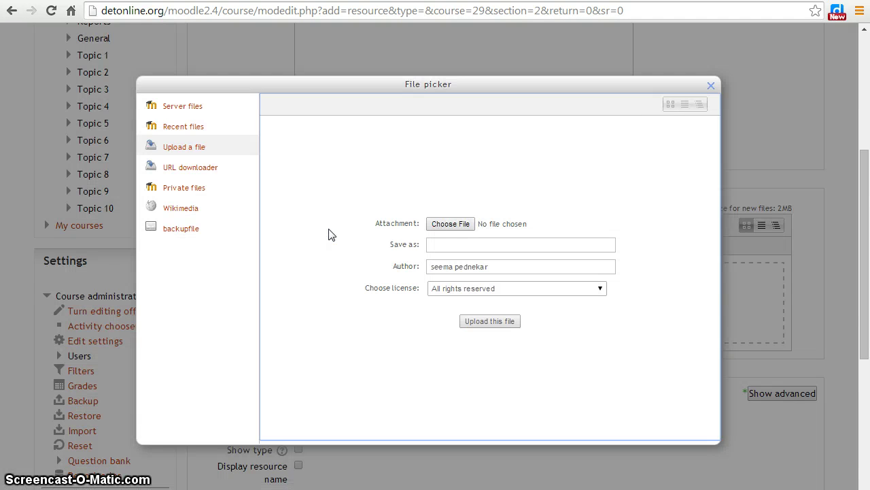
click(192, 156)
click(464, 226)
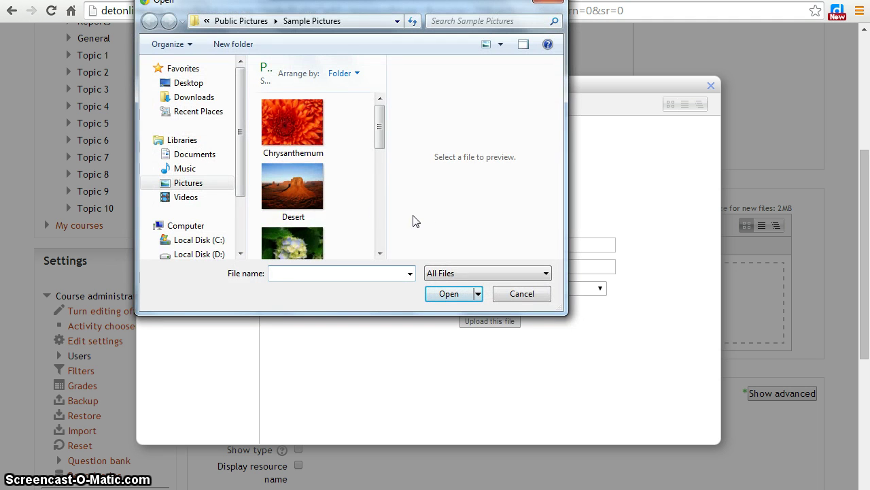
click(309, 202)
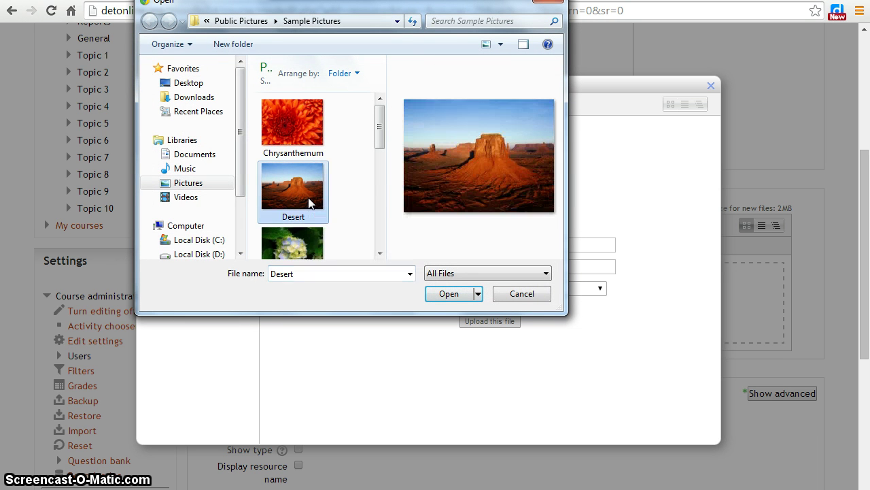
click(442, 298)
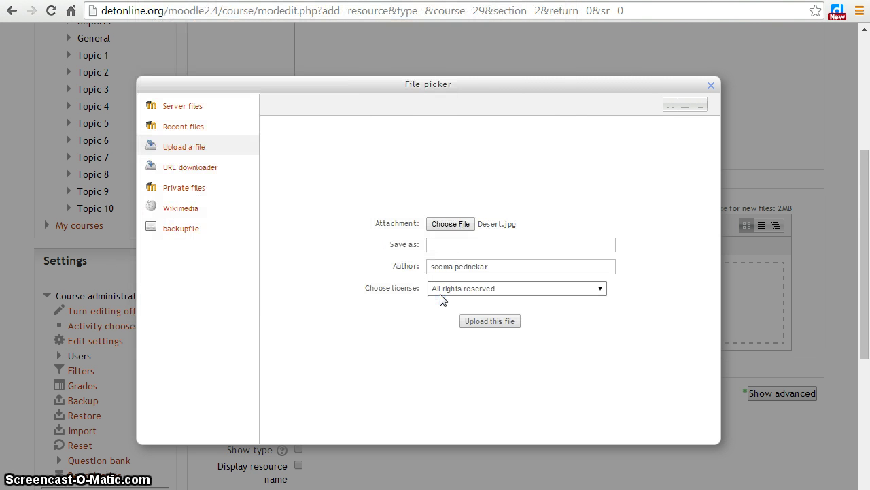
click(492, 326)
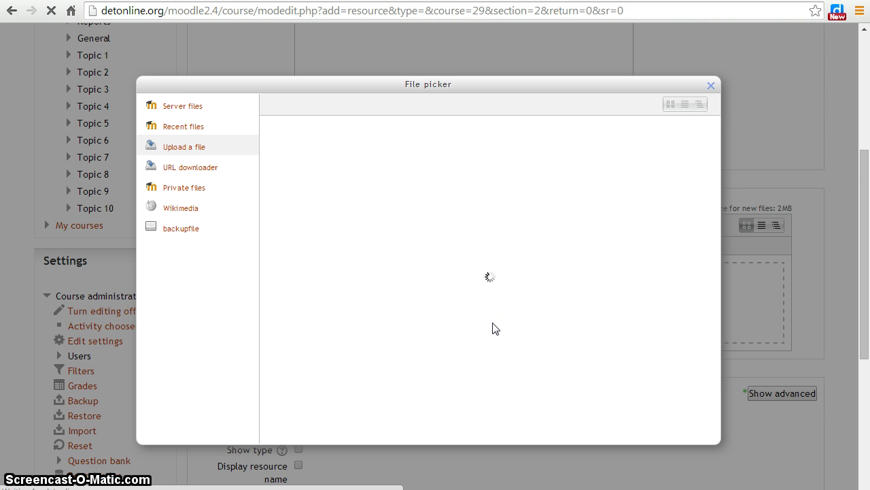
Review the Display choices and their help, leaving Display at Automatic.
scroll(593, 422, down, 1)
scroll(593, 421, down, 1)
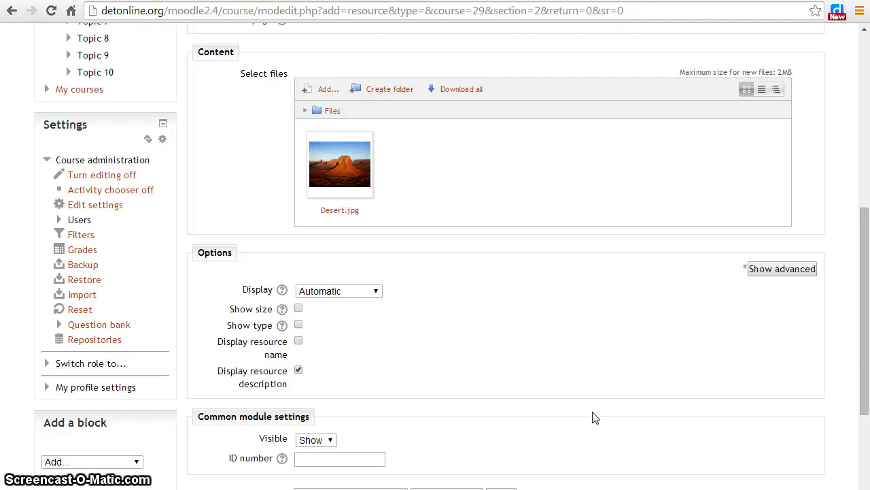
click(365, 292)
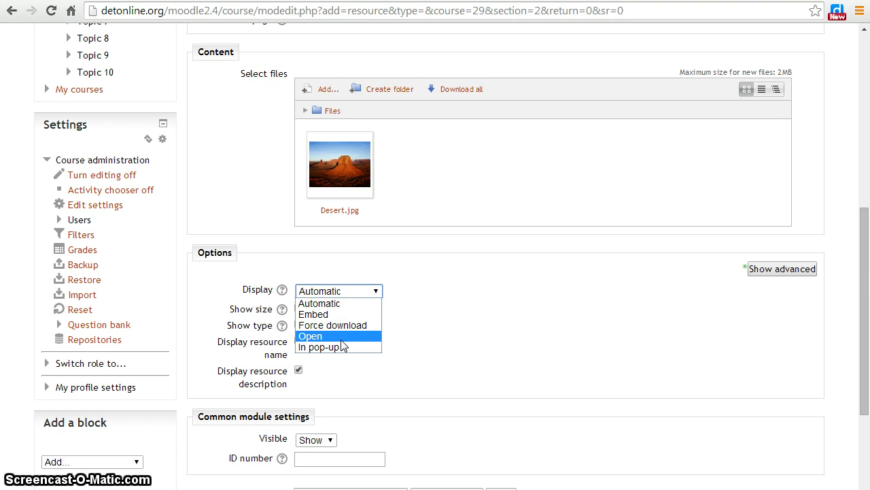
click(283, 290)
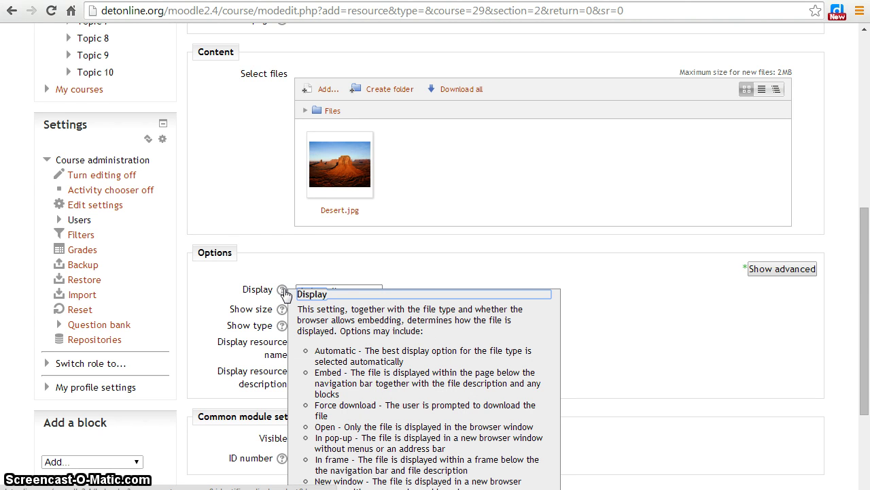
scroll(479, 394, down, 2)
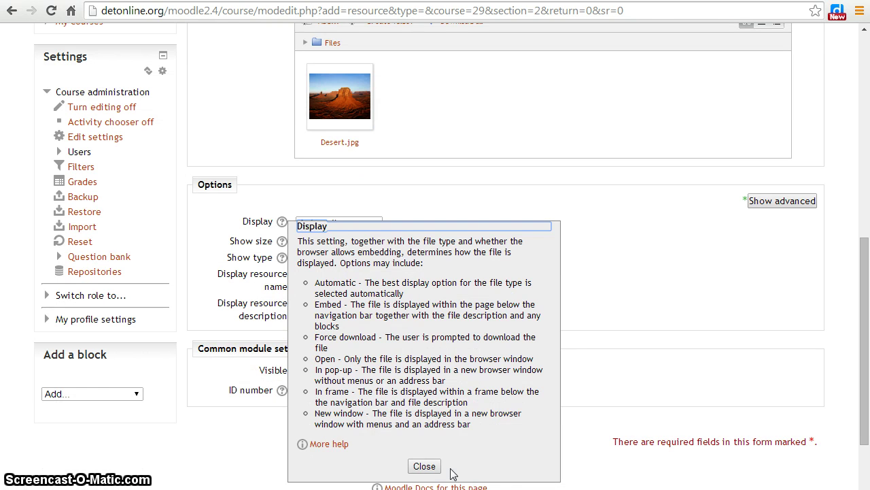
click(424, 466)
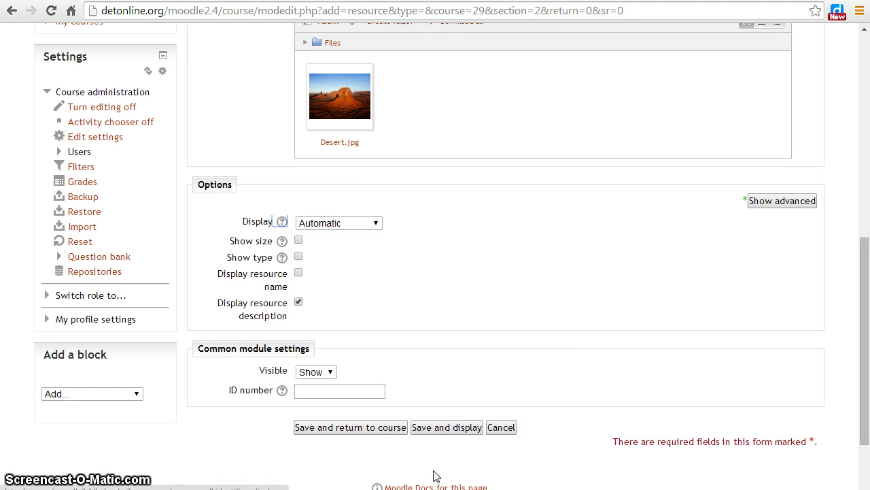
click(378, 225)
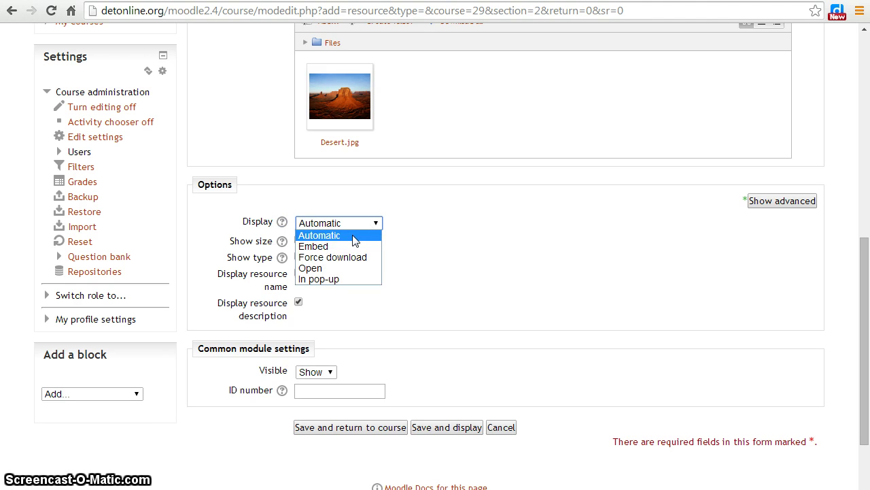
click(354, 236)
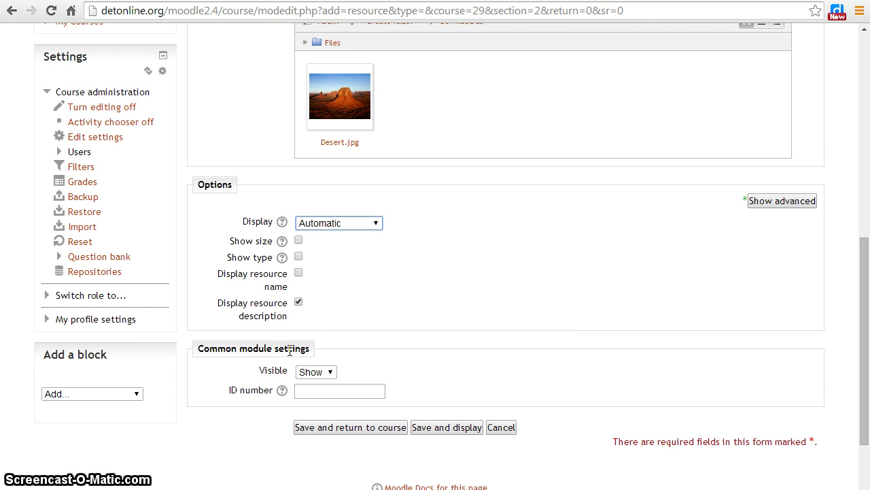
click(324, 378)
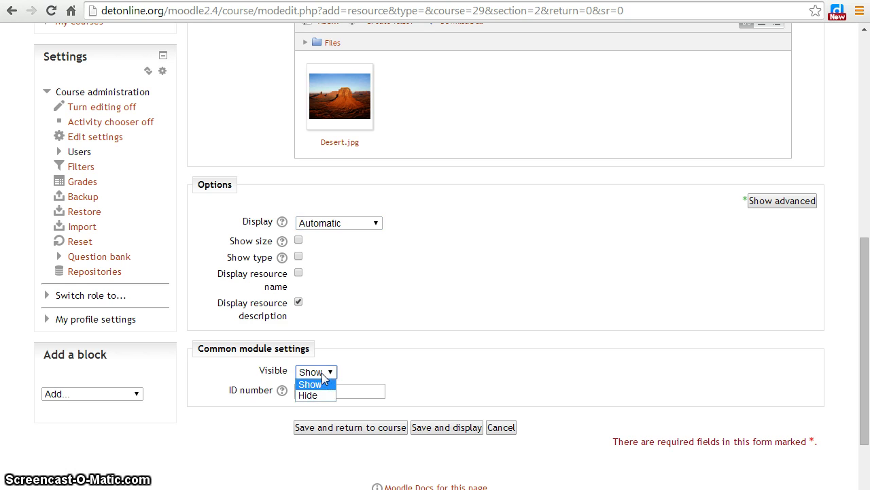
click(321, 385)
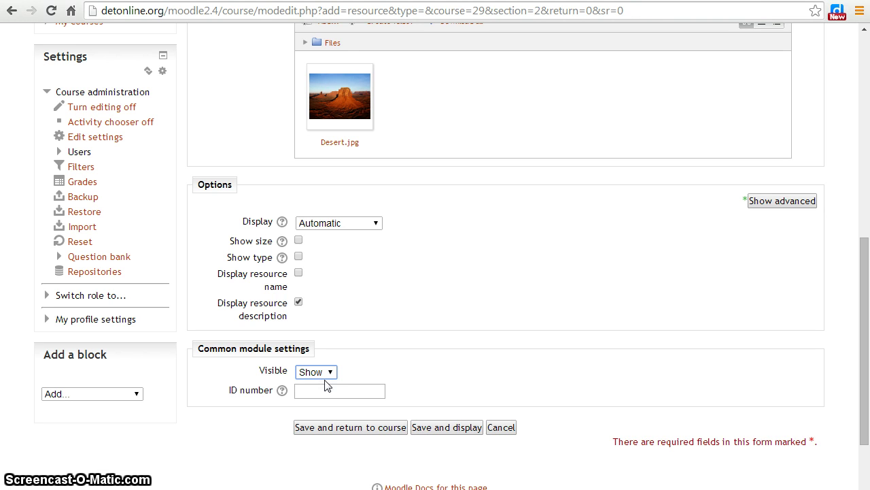
click(326, 372)
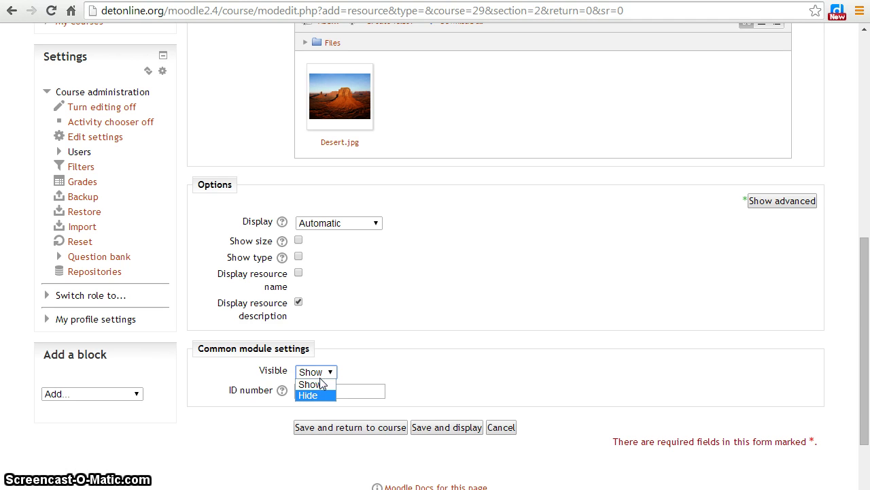
click(324, 380)
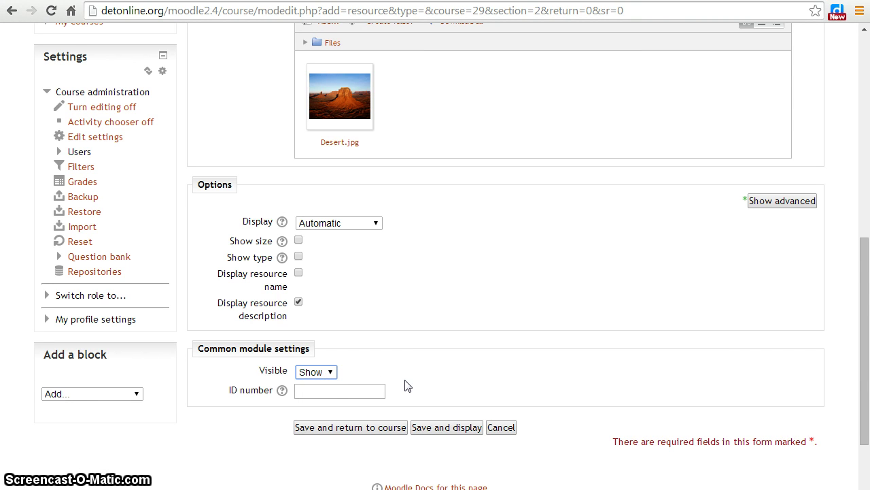
Save the resource, then open Desert Image to view the photo and description.
click(369, 428)
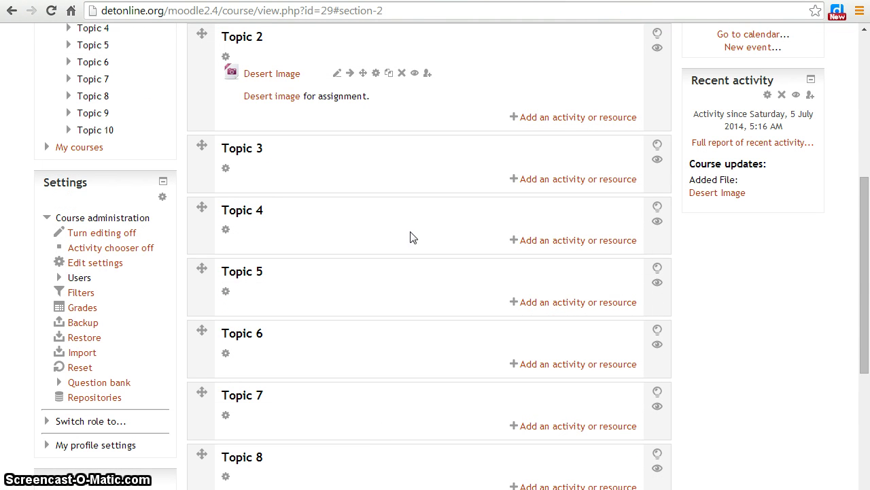
click(277, 79)
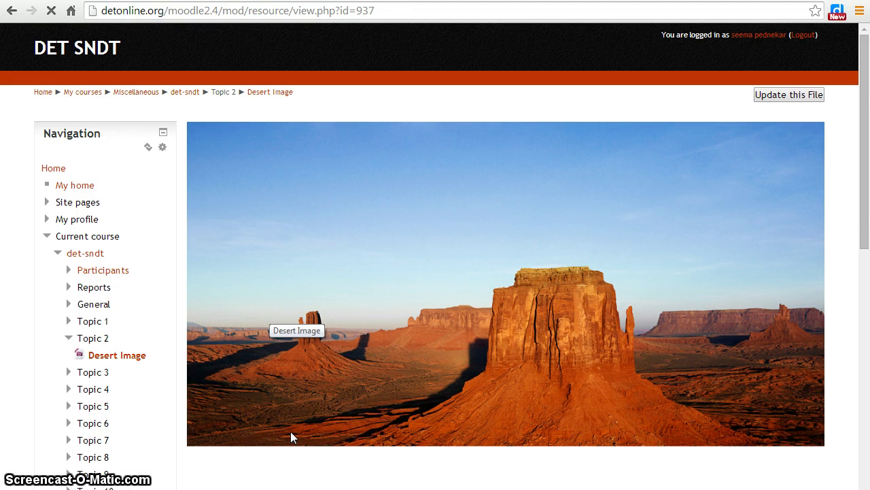
scroll(290, 431, down, 1)
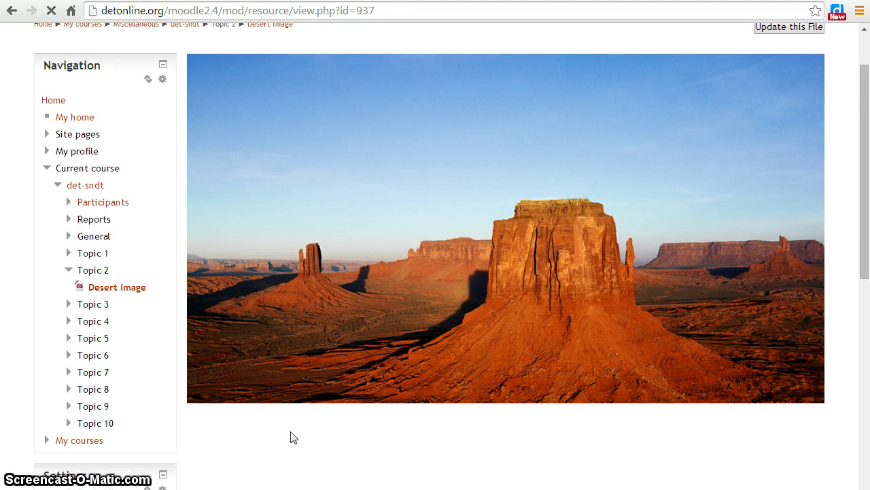
scroll(294, 438, down, 1)
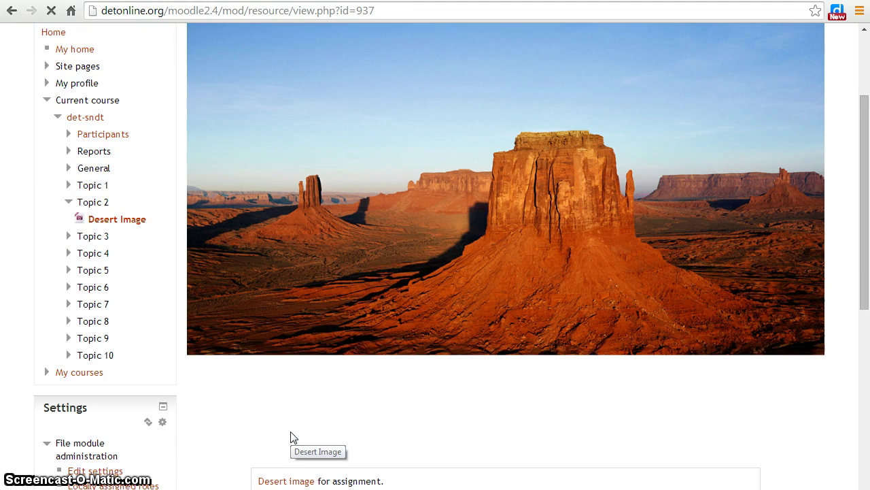